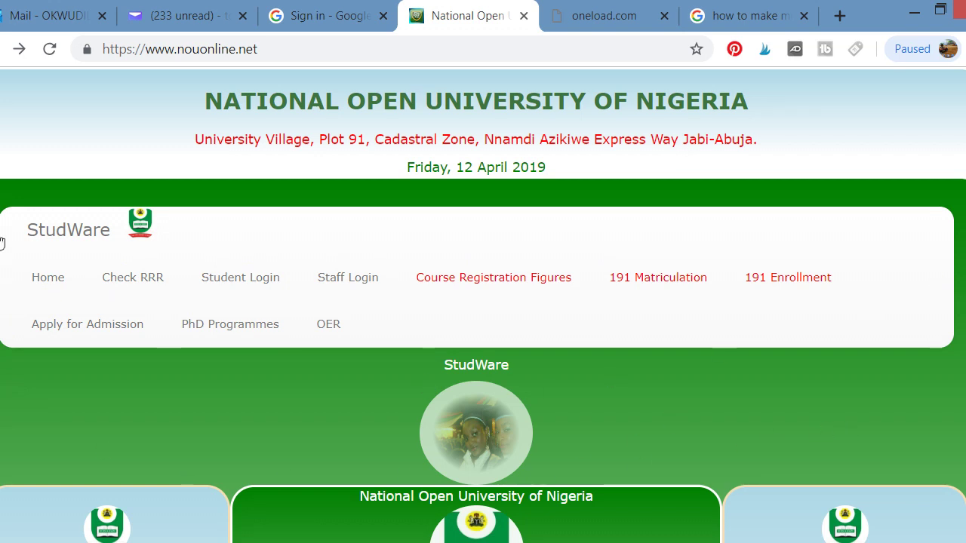
From Apply for Admission, go to the Postgraduate Programmes page and view its faculties
{"action": "left_click_drag", "start_coordinate": [279, 48], "coordinate": [117, 68]}
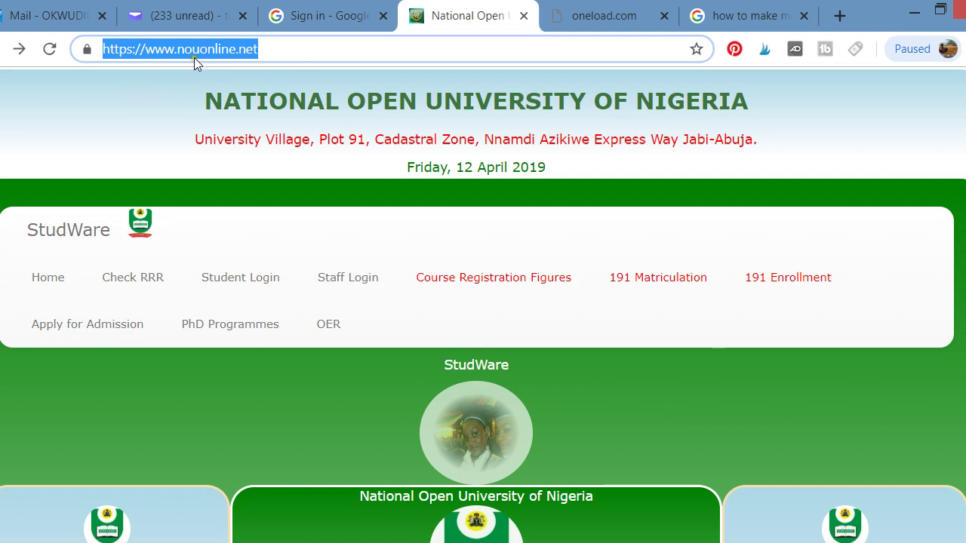
{"action": "left_click", "coordinate": [318, 49]}
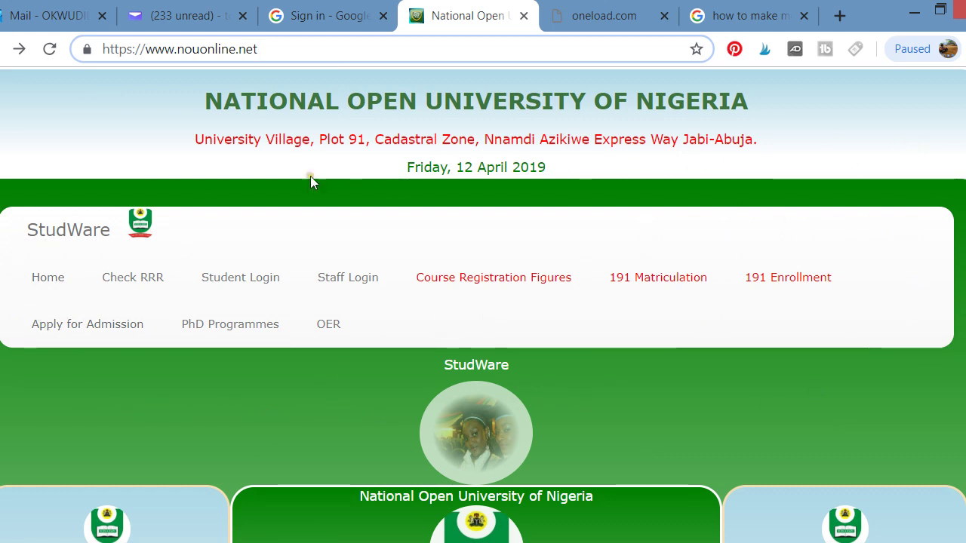
{"action": "left_click", "coordinate": [81, 329]}
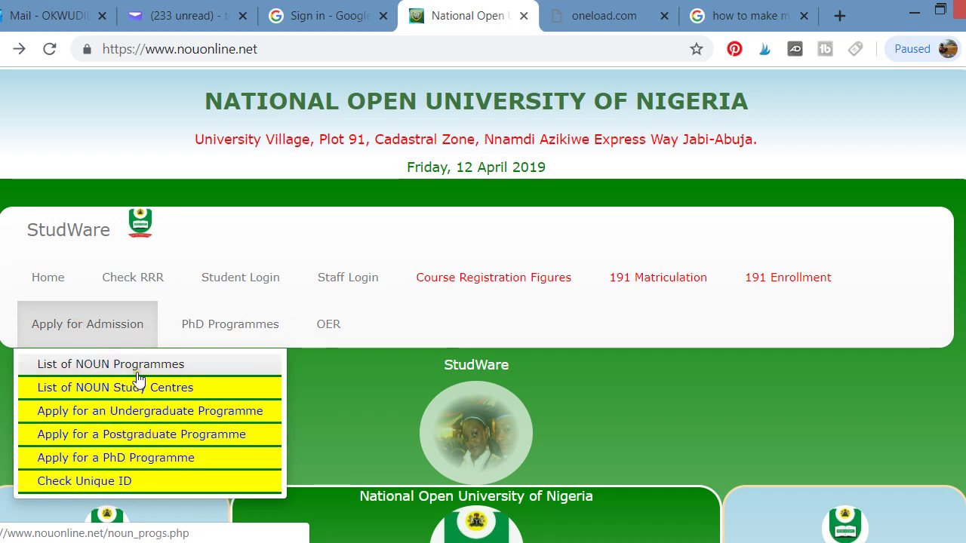
{"action": "left_click", "coordinate": [136, 443]}
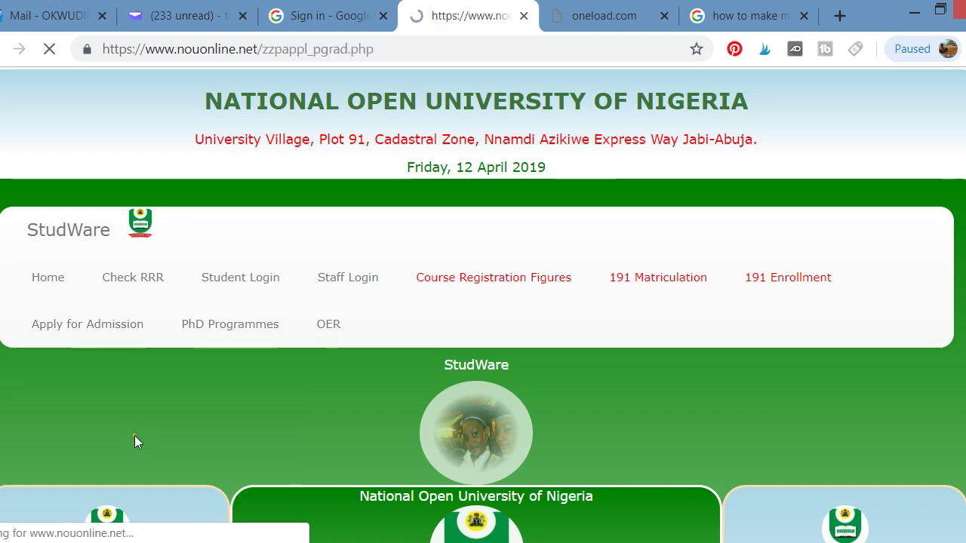
{"action": "scroll", "coordinate": [140, 478], "scroll_direction": "down", "scroll_amount": 3}
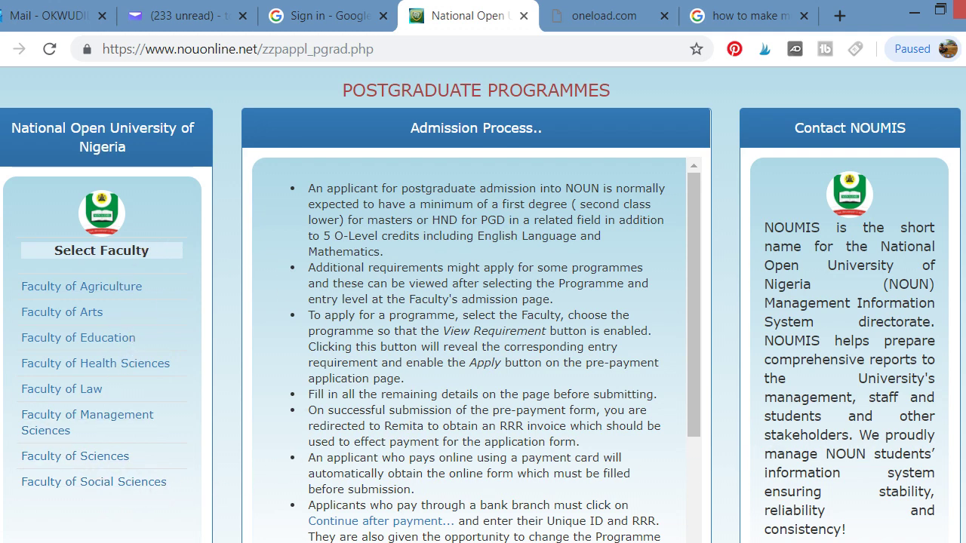
Open the Faculty of Education form and highlight Surname, Other Names, Date of Birth, Gender, Marital Status, Maiden Name, Nationality
{"action": "left_click", "coordinate": [104, 345]}
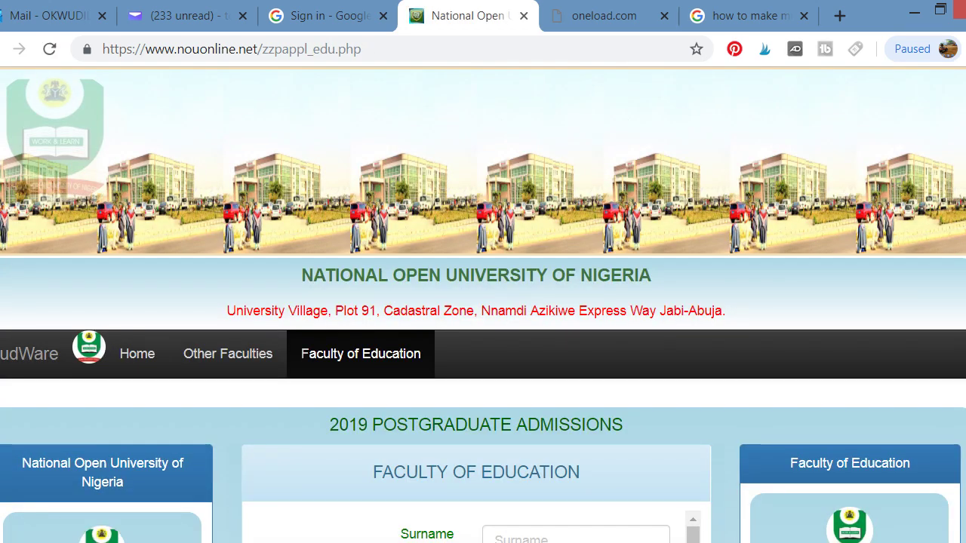
{"action": "scroll", "coordinate": [526, 243], "scroll_direction": "down", "scroll_amount": 5}
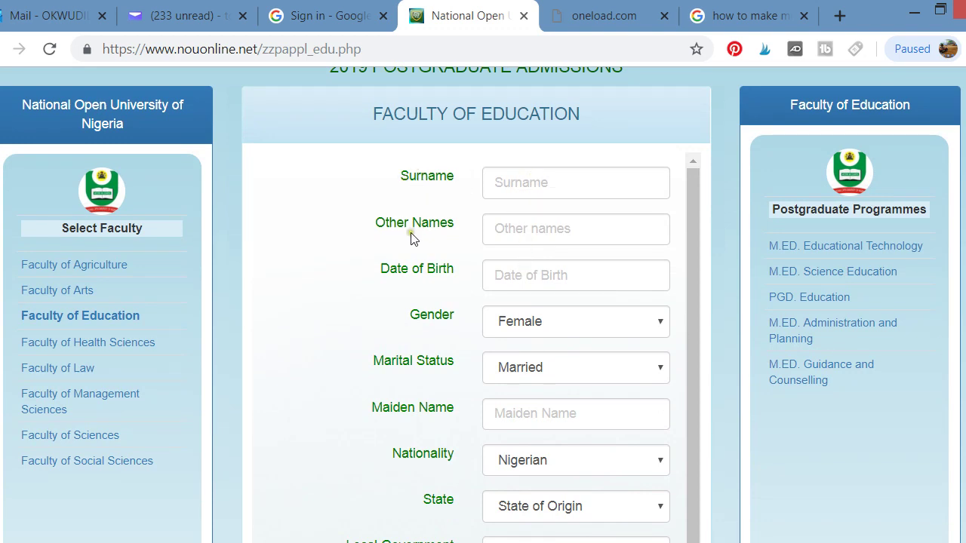
{"action": "left_click_drag", "start_coordinate": [405, 173], "coordinate": [454, 181]}
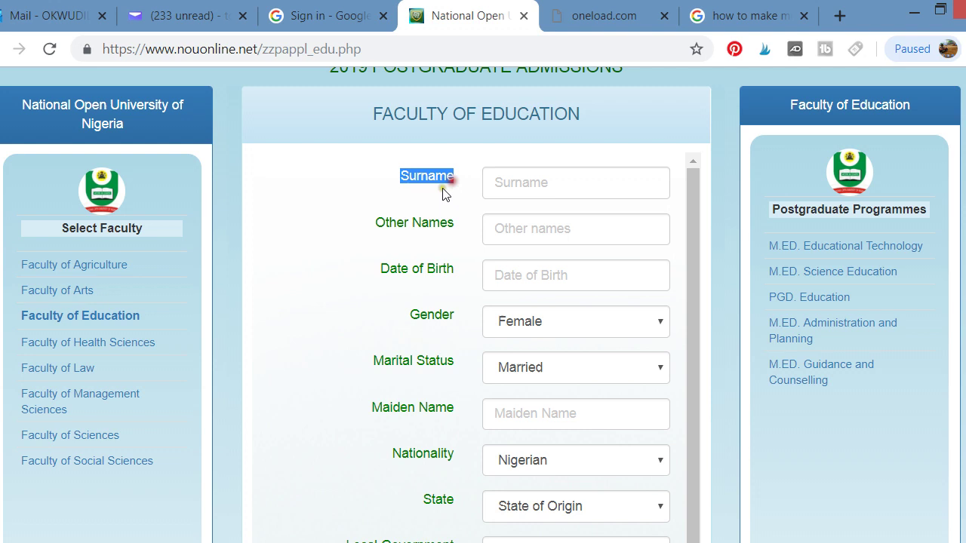
{"action": "left_click_drag", "start_coordinate": [377, 224], "coordinate": [455, 226]}
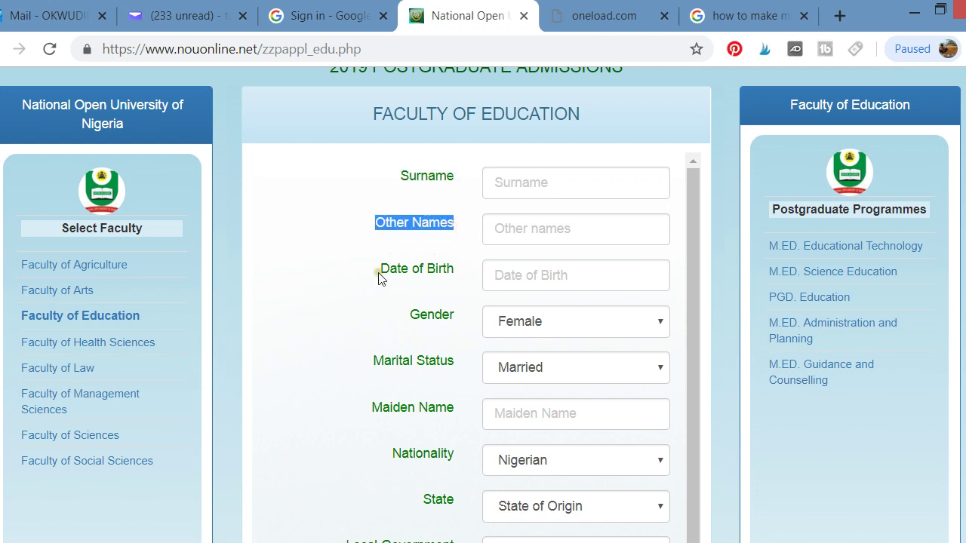
{"action": "left_click_drag", "start_coordinate": [379, 269], "coordinate": [456, 272]}
{"action": "left_click", "coordinate": [358, 294]}
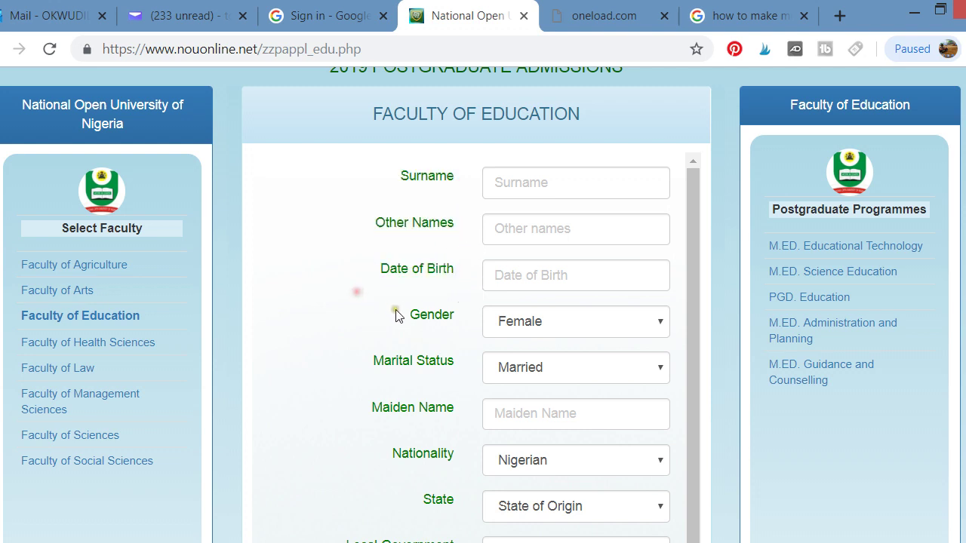
{"action": "left_click_drag", "start_coordinate": [411, 319], "coordinate": [455, 323]}
{"action": "left_click", "coordinate": [351, 345]}
{"action": "scroll", "coordinate": [383, 343], "scroll_direction": "down", "scroll_amount": 1}
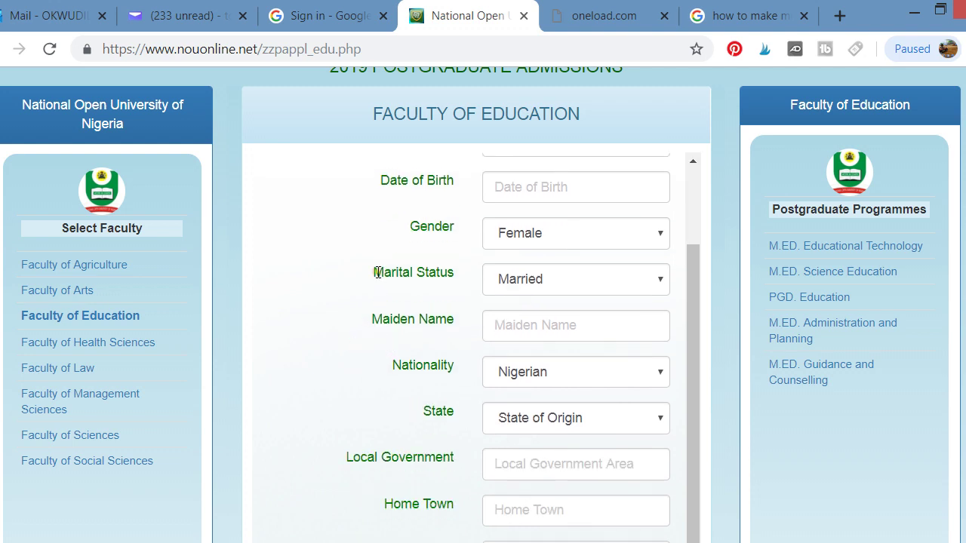
{"action": "left_click_drag", "start_coordinate": [378, 272], "coordinate": [469, 289]}
{"action": "left_click", "coordinate": [350, 308]}
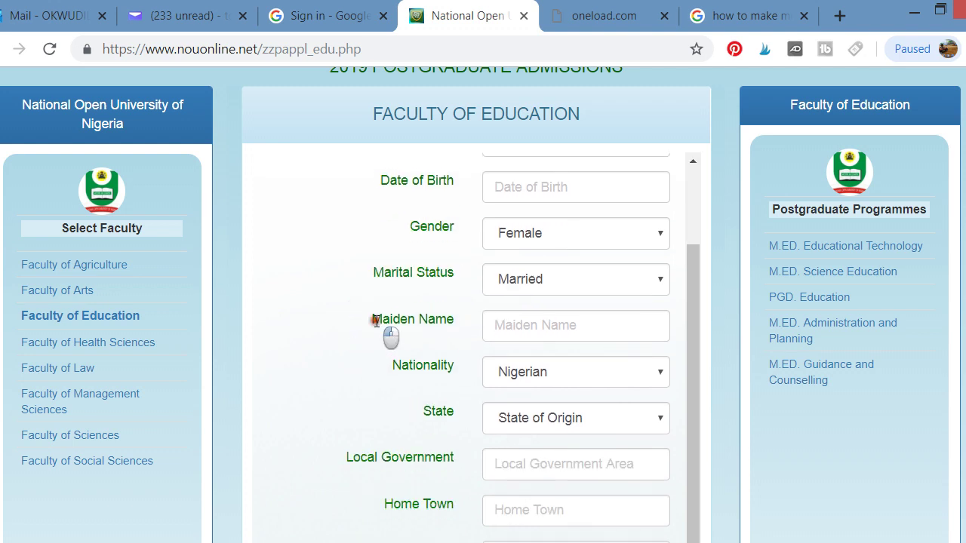
{"action": "left_click_drag", "start_coordinate": [375, 322], "coordinate": [462, 333]}
{"action": "left_click_drag", "start_coordinate": [392, 366], "coordinate": [457, 368]}
Keep Nigerian as nationality and browse the State of Origin list without choosing
{"action": "scroll", "coordinate": [317, 367], "scroll_direction": "down", "scroll_amount": 1}
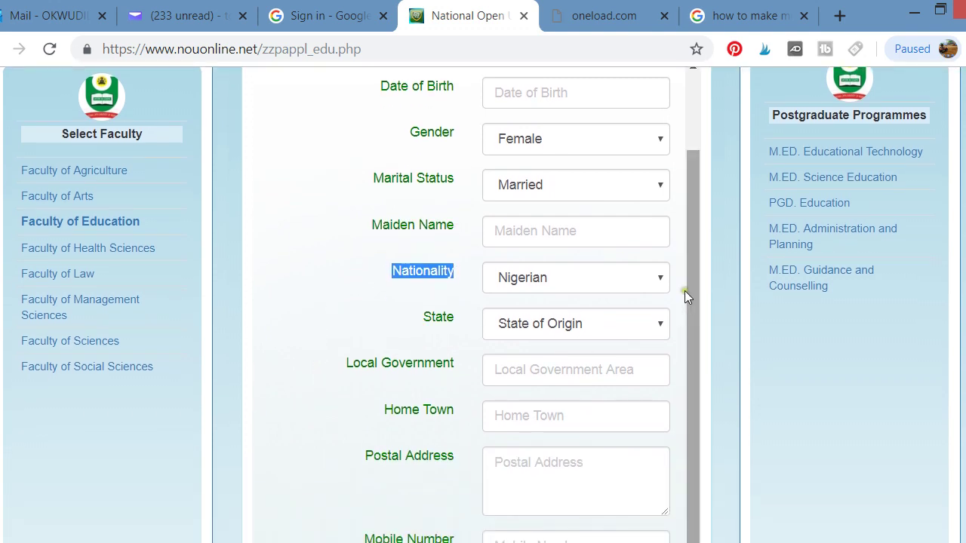
{"action": "left_click", "coordinate": [663, 280]}
{"action": "left_click", "coordinate": [648, 313]}
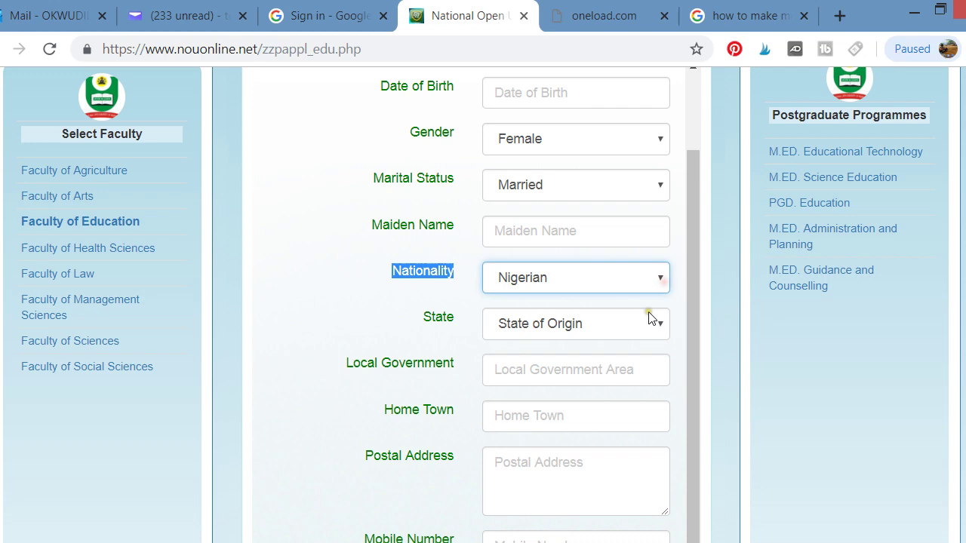
{"action": "left_click", "coordinate": [658, 324]}
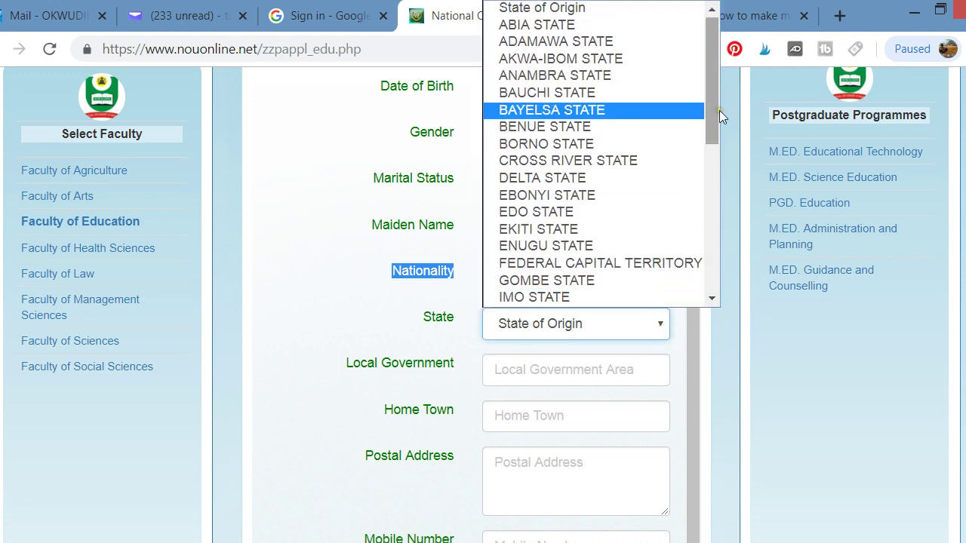
{"action": "left_click_drag", "start_coordinate": [712, 109], "coordinate": [713, 235]}
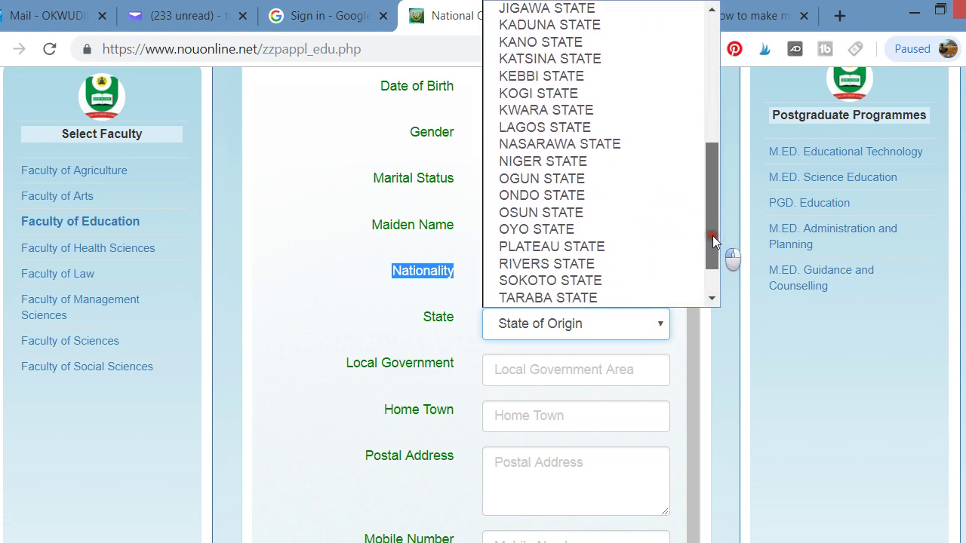
{"action": "left_click", "coordinate": [324, 299]}
Display the Faculty of Education postgraduate programme options
{"action": "scroll", "coordinate": [312, 310], "scroll_direction": "down", "scroll_amount": 1}
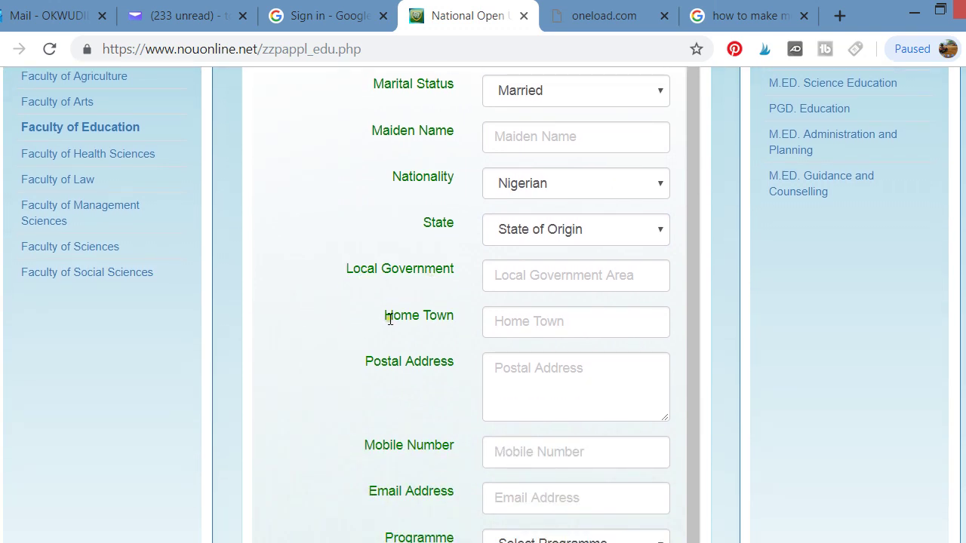
{"action": "scroll", "coordinate": [279, 403], "scroll_direction": "down", "scroll_amount": 1}
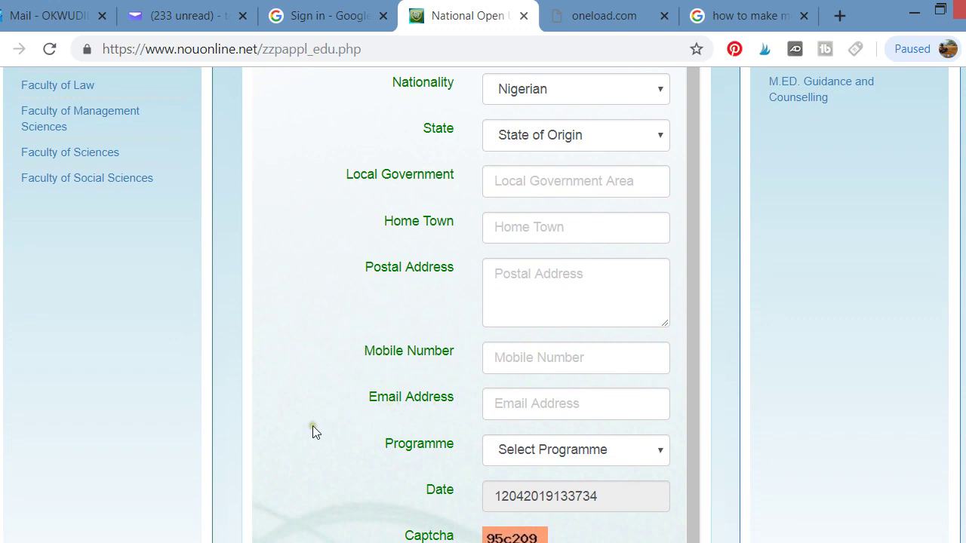
{"action": "scroll", "coordinate": [314, 423], "scroll_direction": "down", "scroll_amount": 2}
{"action": "left_click", "coordinate": [658, 266]}
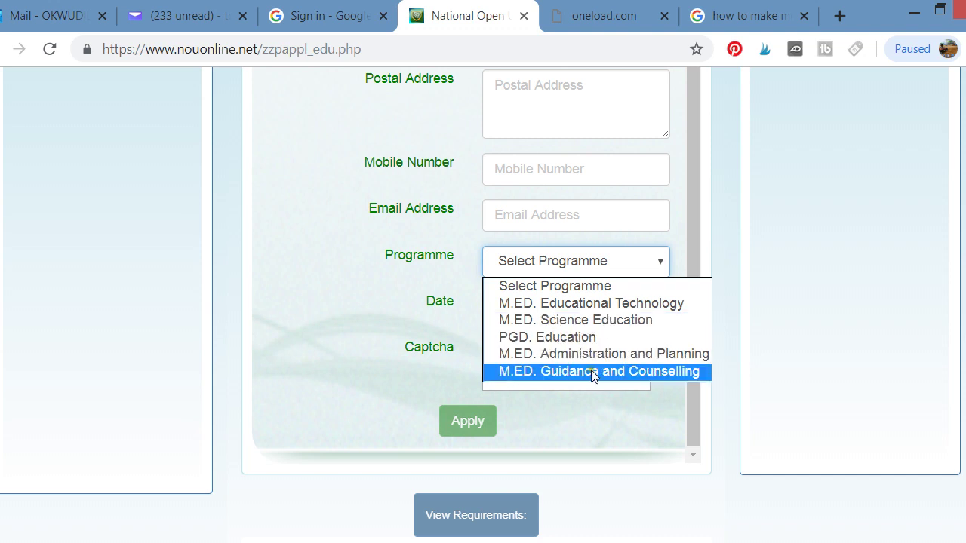
{"action": "left_click", "coordinate": [332, 290]}
{"action": "left_click", "coordinate": [517, 378]}
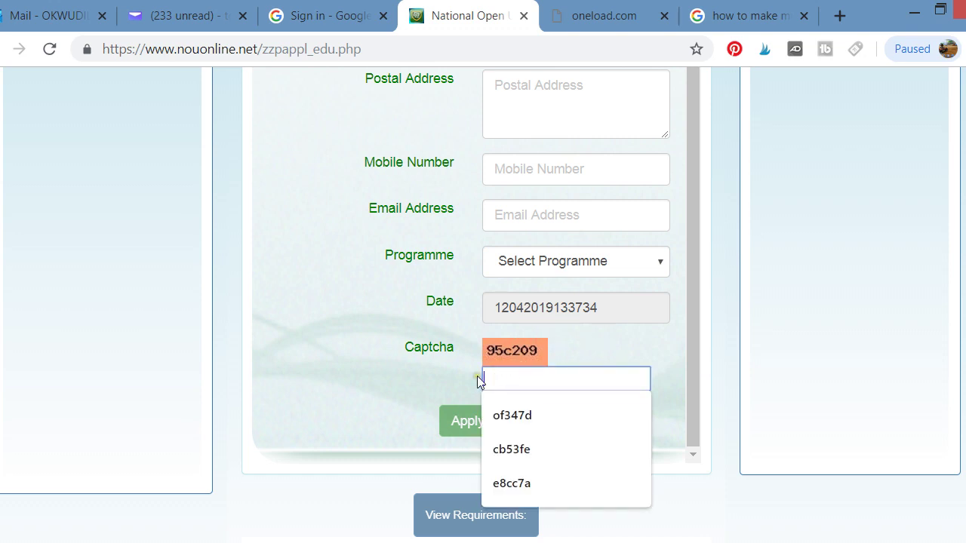
{"action": "type", "text": "95c209"}
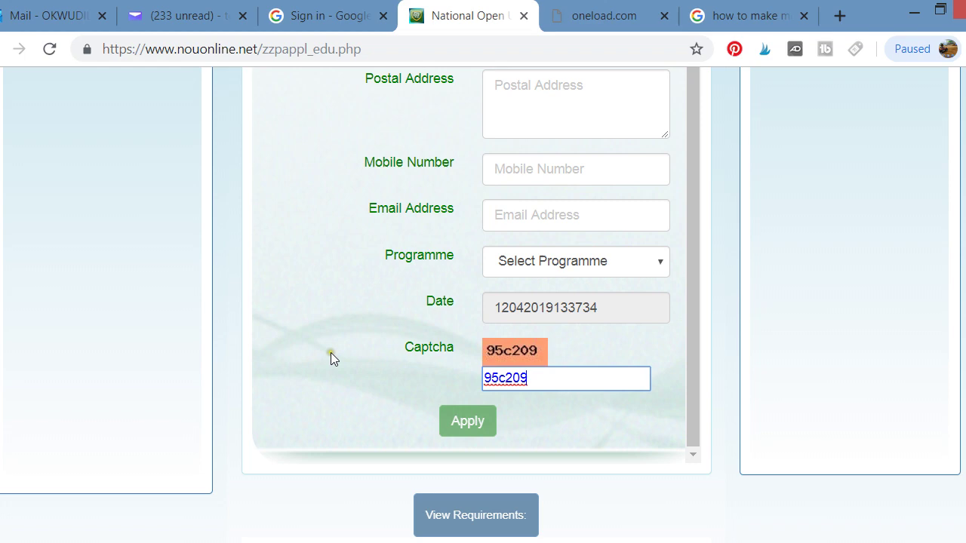
{"action": "scroll", "coordinate": [330, 353], "scroll_direction": "up", "scroll_amount": 4}
{"action": "scroll", "coordinate": [330, 330], "scroll_direction": "up", "scroll_amount": 1}
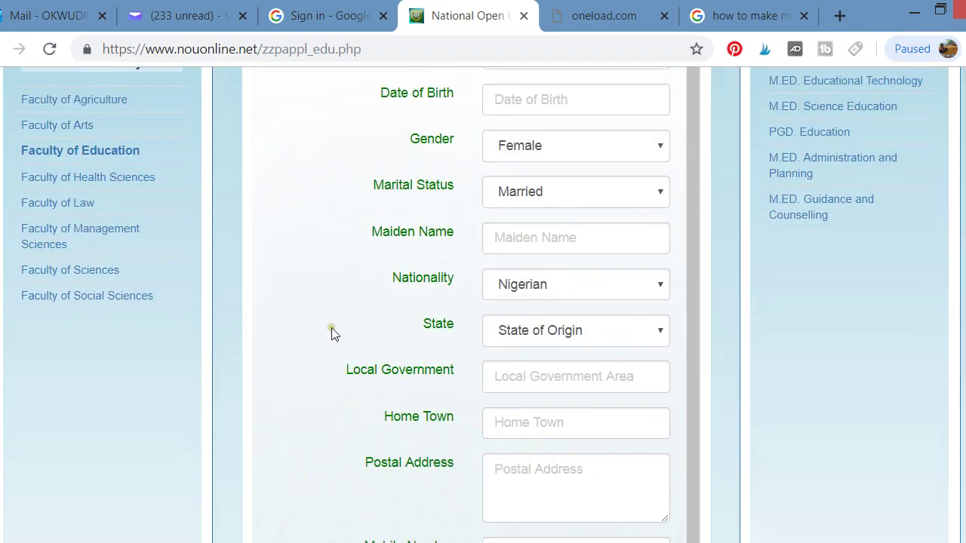
{"action": "scroll", "coordinate": [329, 366], "scroll_direction": "down", "scroll_amount": 6}
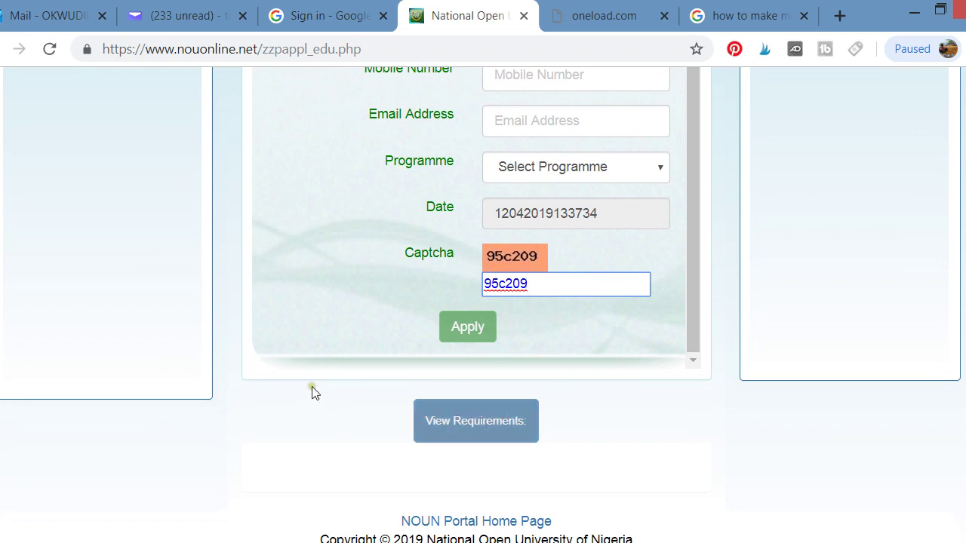
{"action": "scroll", "coordinate": [313, 382], "scroll_direction": "up", "scroll_amount": 8}
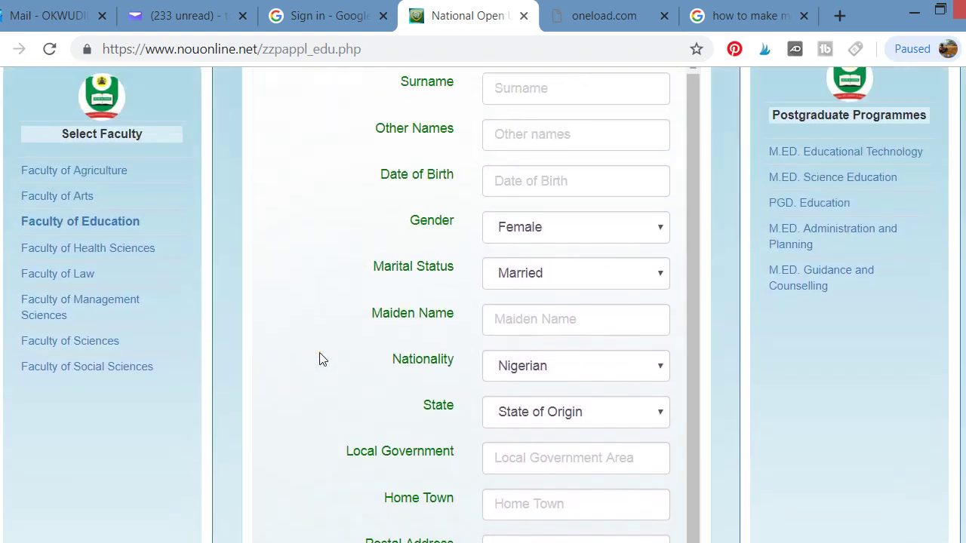
{"action": "scroll", "coordinate": [329, 312], "scroll_direction": "up", "scroll_amount": 3}
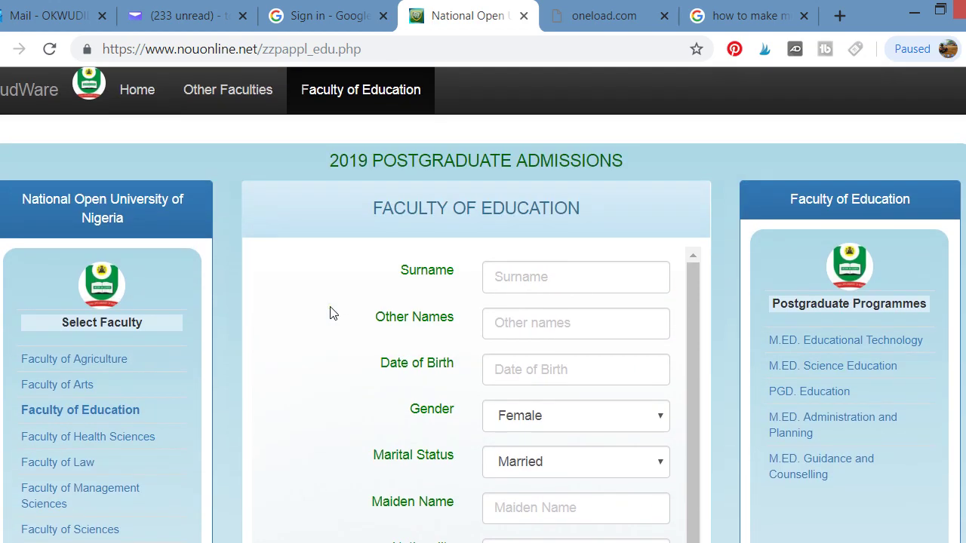
{"action": "left_click_drag", "start_coordinate": [377, 212], "coordinate": [575, 210]}
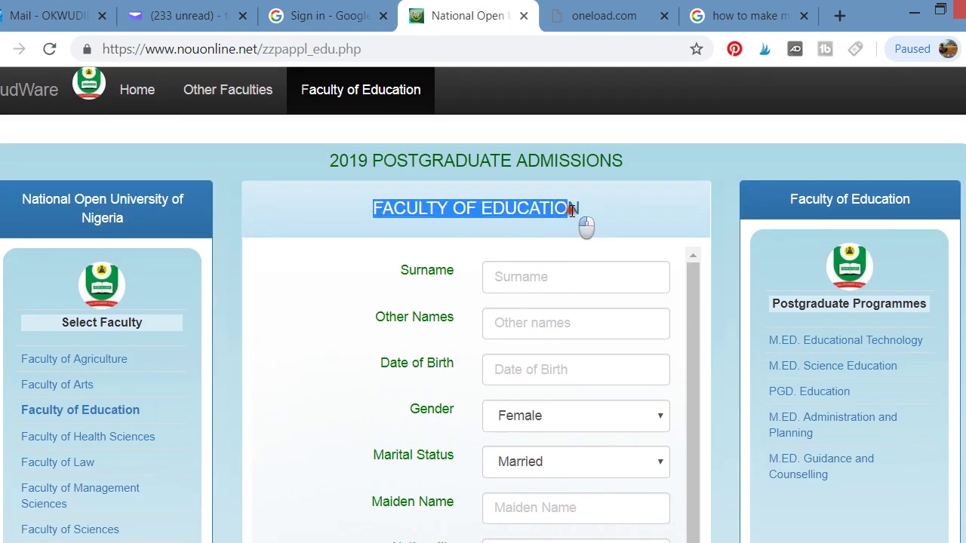
{"action": "scroll", "coordinate": [321, 317], "scroll_direction": "down", "scroll_amount": 1}
{"action": "scroll", "coordinate": [317, 348], "scroll_direction": "down", "scroll_amount": 3}
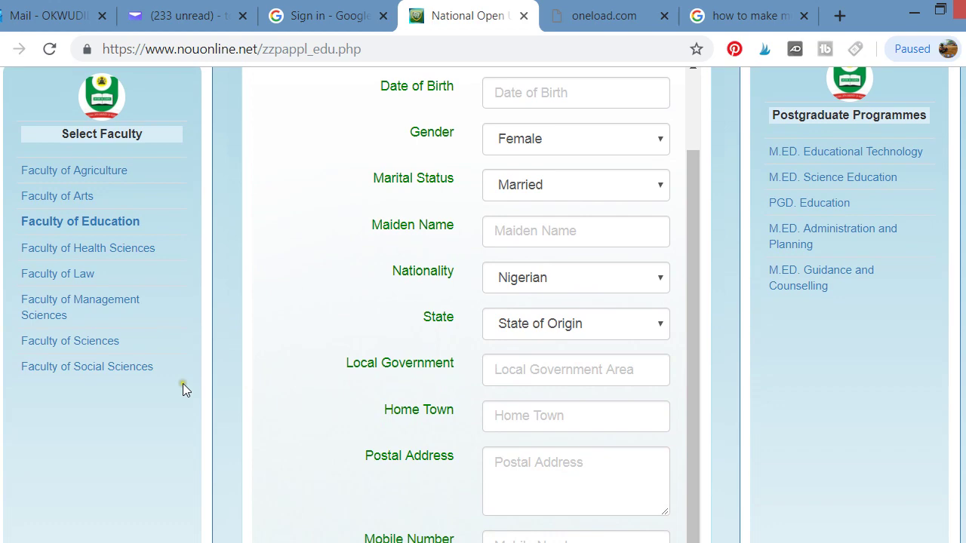
Open the Faculty of Sciences application form and scroll through its fields
{"action": "left_click", "coordinate": [66, 341]}
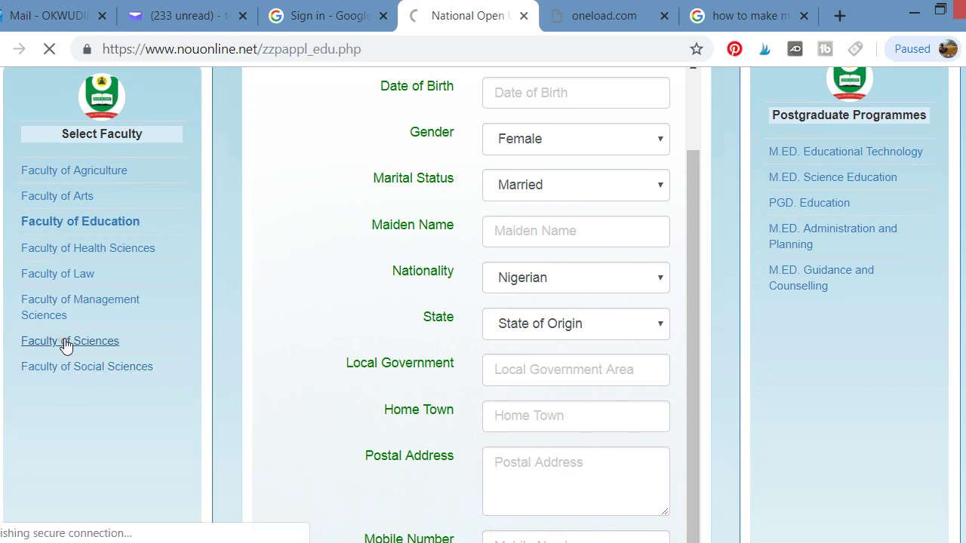
{"action": "scroll", "coordinate": [454, 247], "scroll_direction": "down", "scroll_amount": 5}
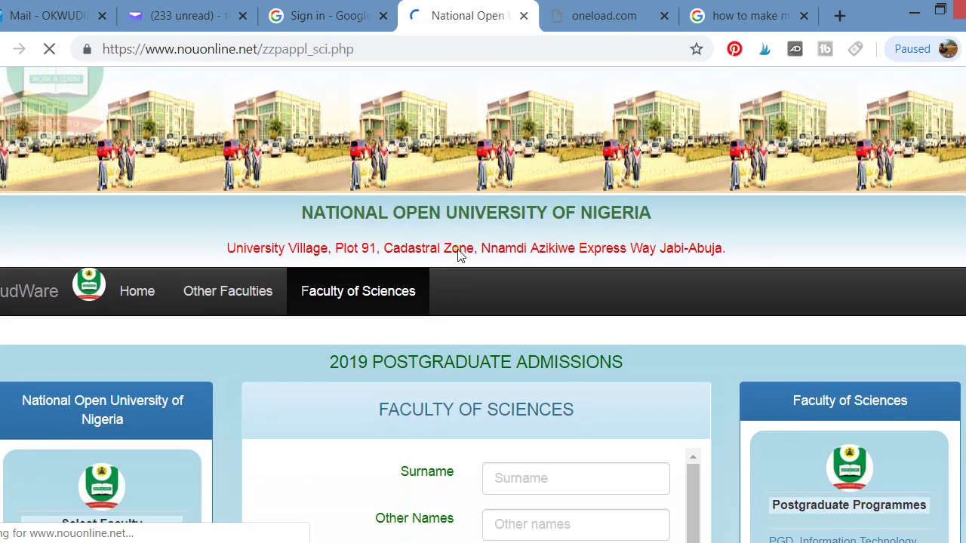
{"action": "scroll", "coordinate": [323, 190], "scroll_direction": "down", "scroll_amount": 9}
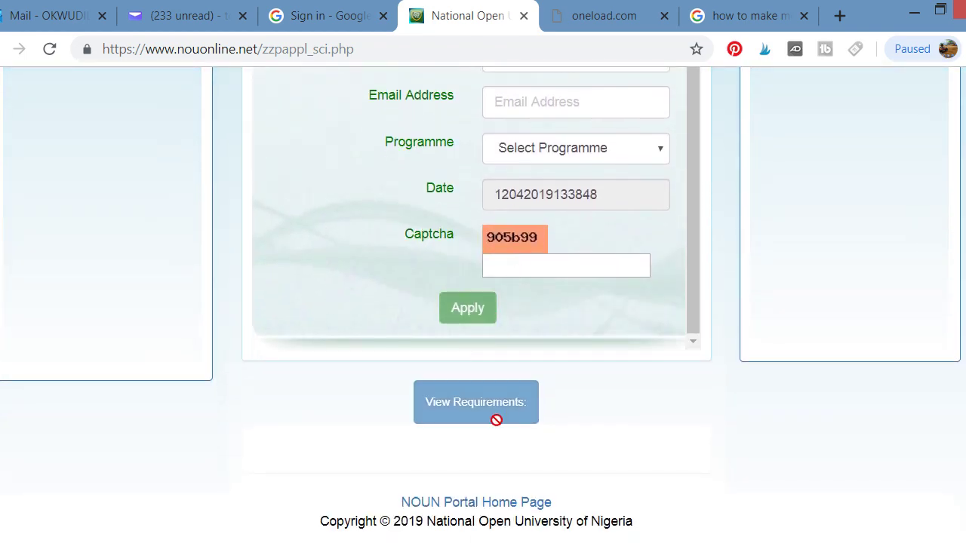
{"action": "scroll", "coordinate": [343, 348], "scroll_direction": "up", "scroll_amount": 1}
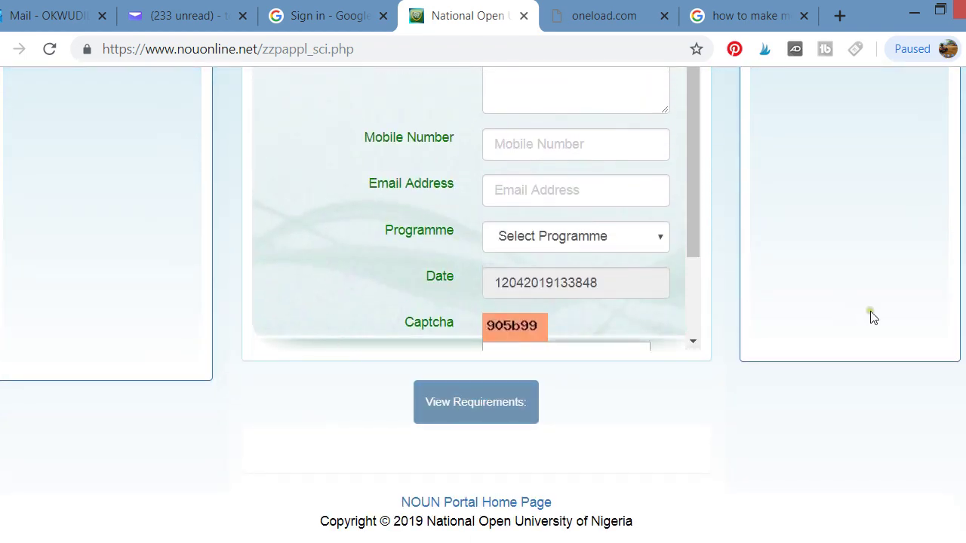
{"action": "scroll", "coordinate": [918, 325], "scroll_direction": "up", "scroll_amount": 10}
{"action": "scroll", "coordinate": [924, 434], "scroll_direction": "down", "scroll_amount": 3}
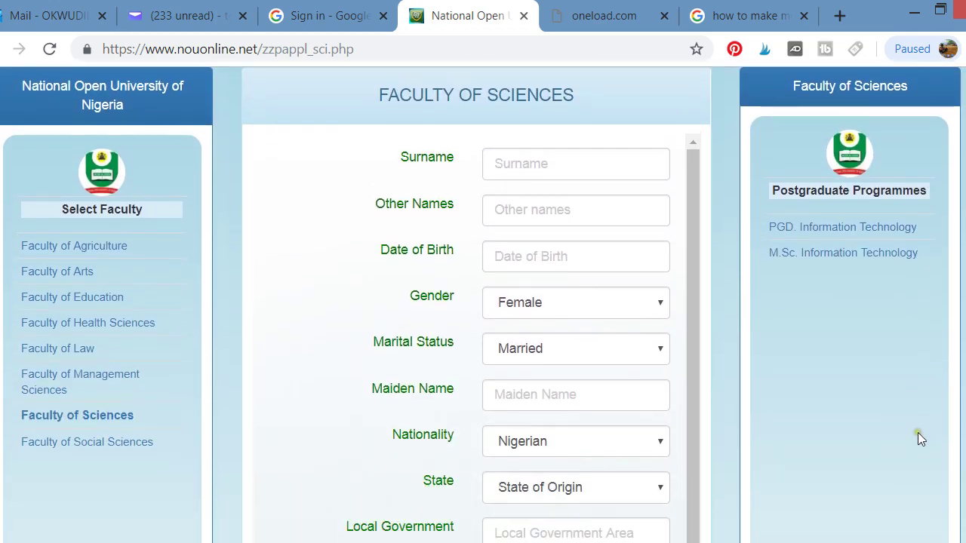
{"action": "scroll", "coordinate": [872, 400], "scroll_direction": "down", "scroll_amount": 8}
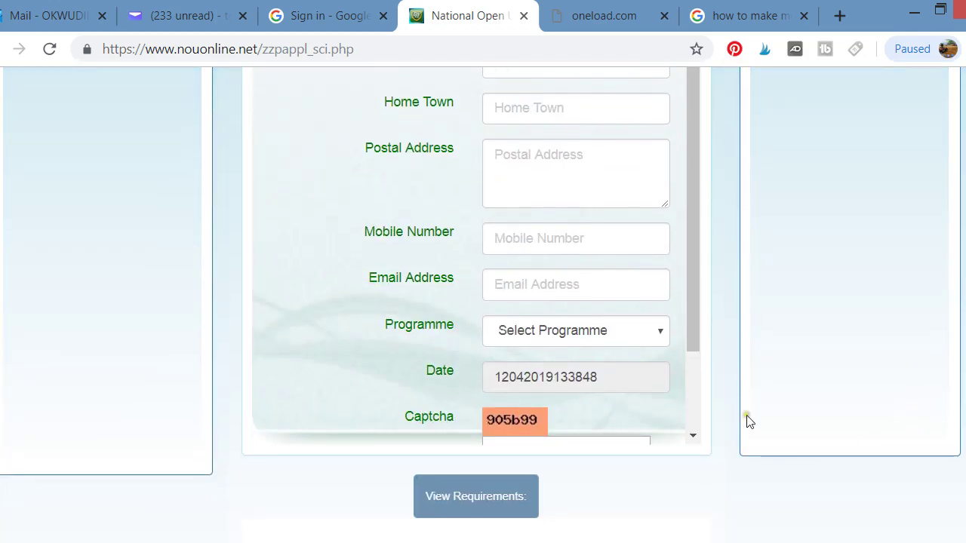
{"action": "scroll", "coordinate": [227, 392], "scroll_direction": "up", "scroll_amount": 6}
{"action": "scroll", "coordinate": [242, 396], "scroll_direction": "down", "scroll_amount": 6}
Check the Sciences programmes, PGD. and M.Sc. Information Technology, without selecting one
{"action": "left_click", "coordinate": [665, 338]}
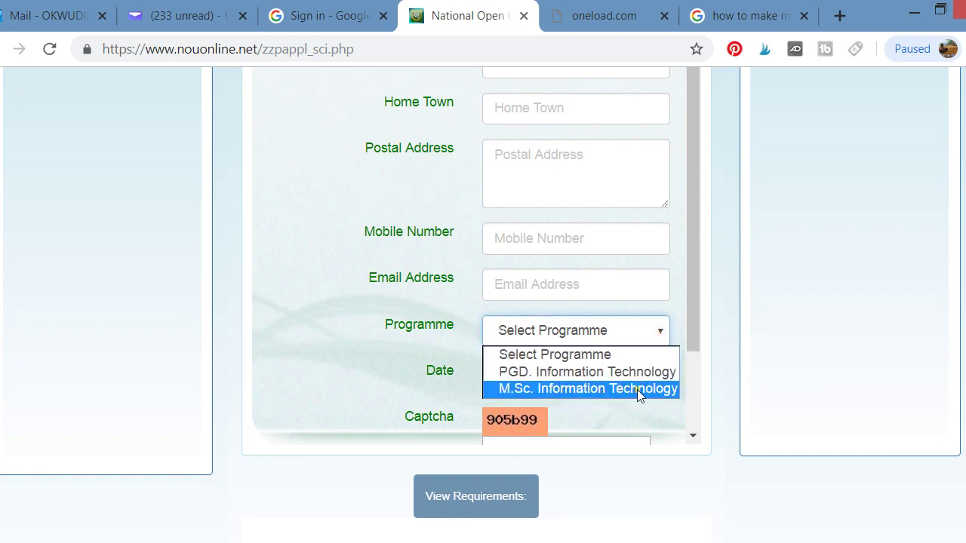
{"action": "left_click", "coordinate": [293, 355]}
{"action": "scroll", "coordinate": [293, 355], "scroll_direction": "up", "scroll_amount": 6}
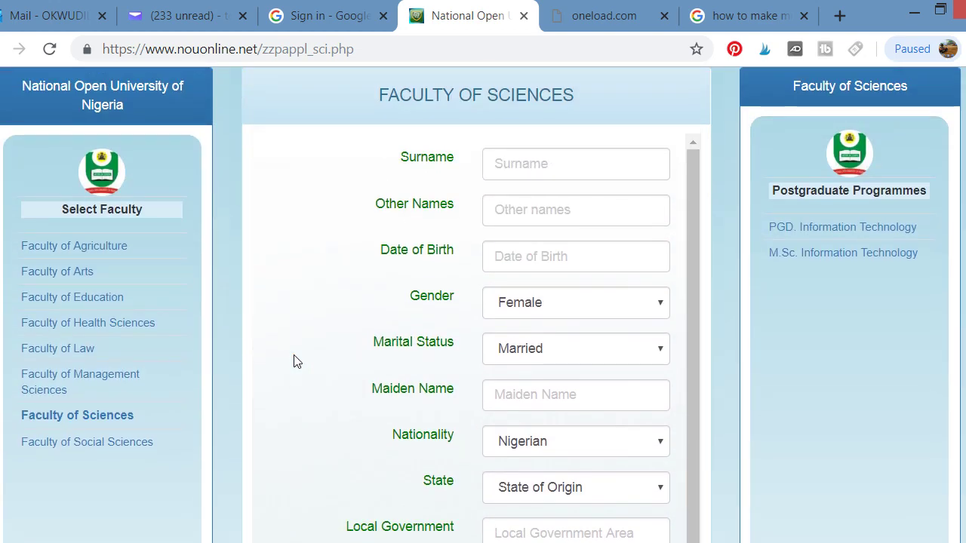
{"action": "scroll", "coordinate": [240, 408], "scroll_direction": "down", "scroll_amount": 6}
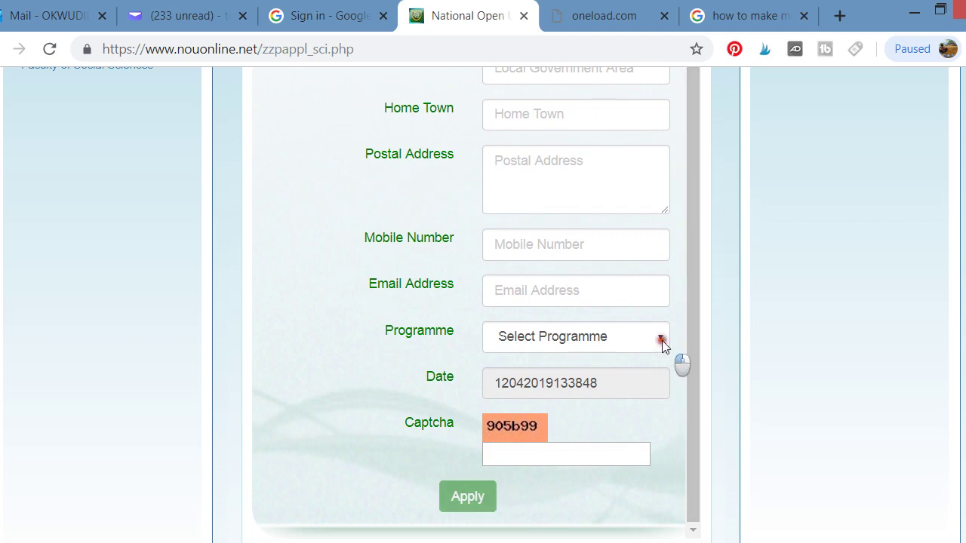
{"action": "left_click", "coordinate": [662, 340]}
{"action": "left_click", "coordinate": [286, 323]}
{"action": "scroll", "coordinate": [287, 323], "scroll_direction": "up", "scroll_amount": 1}
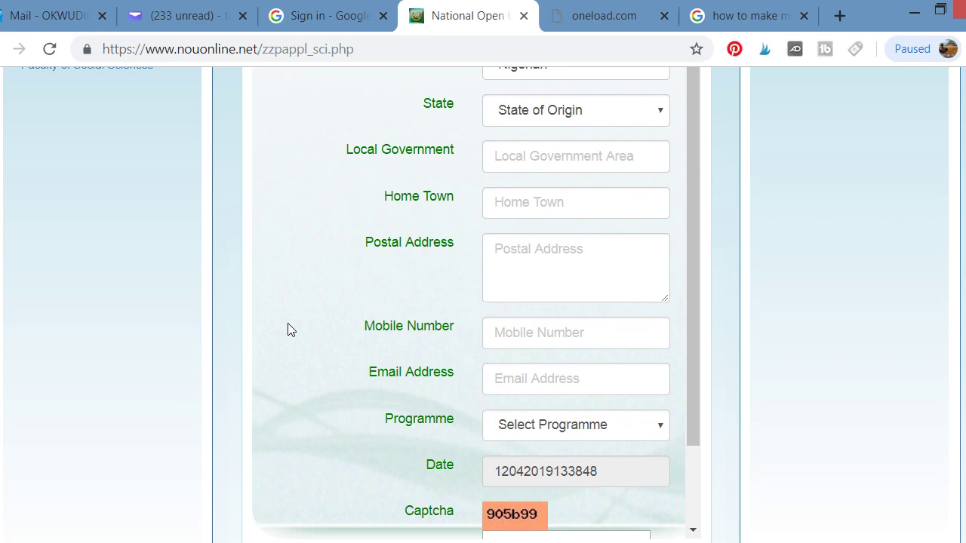
{"action": "scroll", "coordinate": [287, 324], "scroll_direction": "up", "scroll_amount": 10}
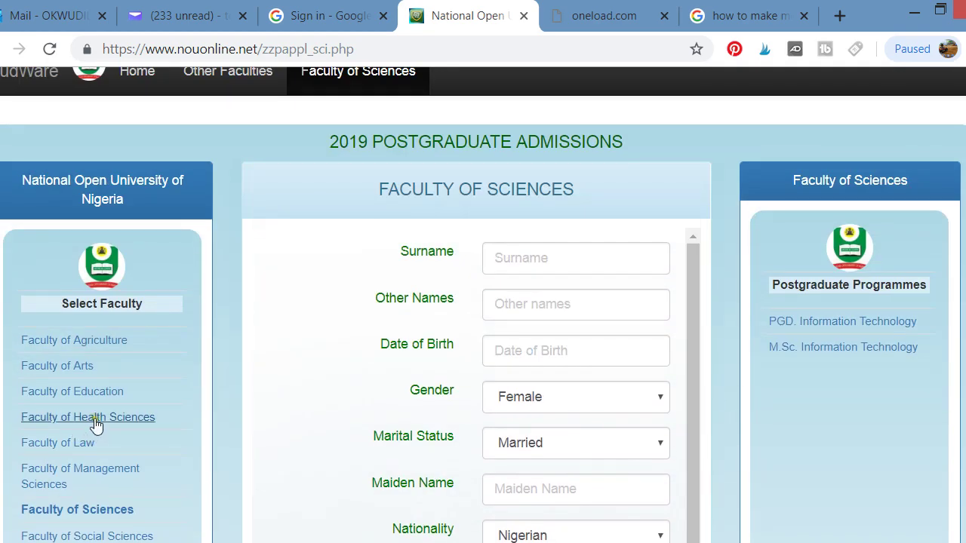
Open the Faculty of Health Sciences form and scroll through it, noting no programmes are listed
{"action": "left_click", "coordinate": [95, 420]}
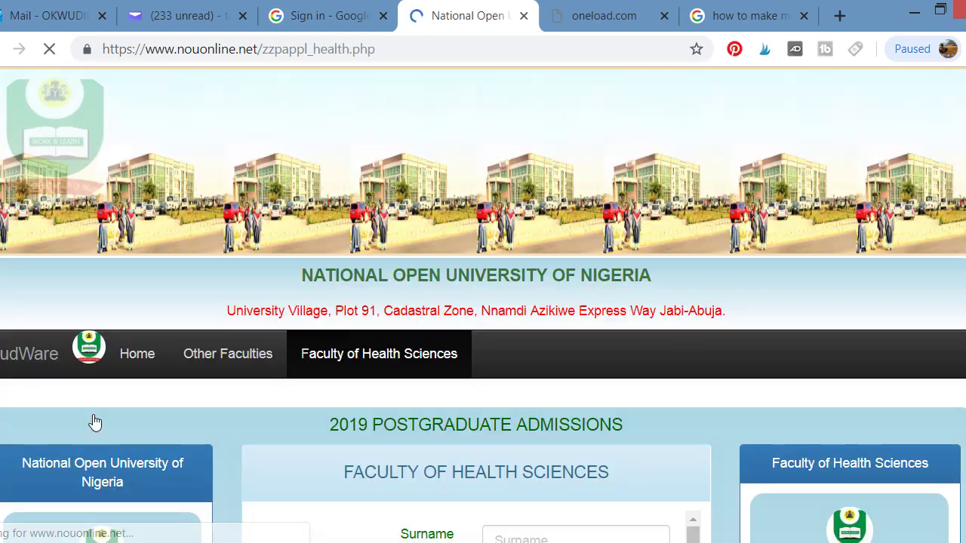
{"action": "scroll", "coordinate": [257, 397], "scroll_direction": "down", "scroll_amount": 5}
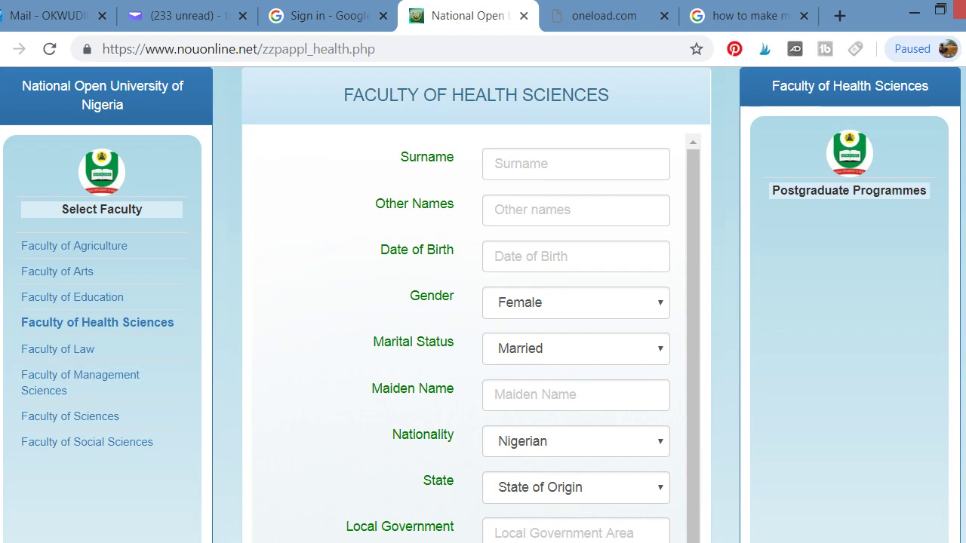
{"action": "scroll", "coordinate": [315, 529], "scroll_direction": "down", "scroll_amount": 1}
{"action": "scroll", "coordinate": [325, 495], "scroll_direction": "down", "scroll_amount": 8}
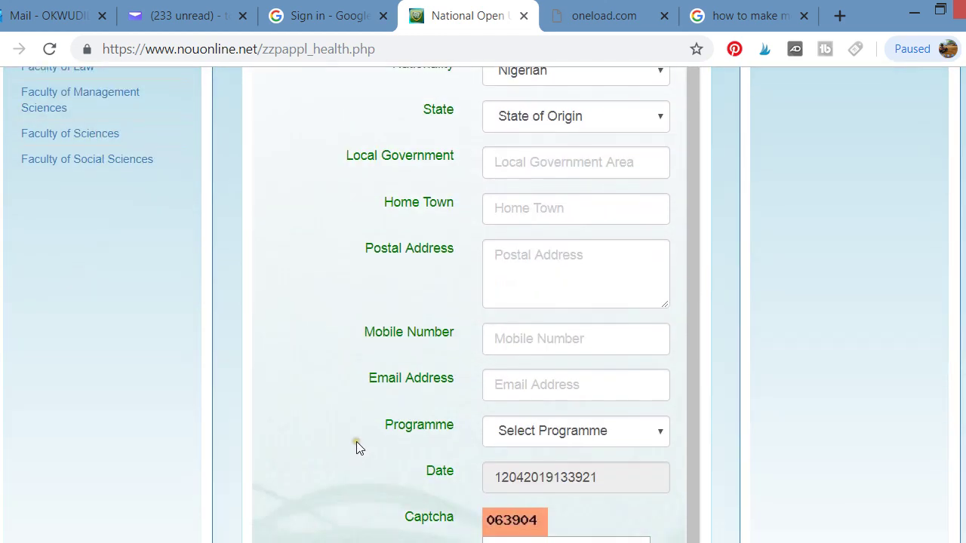
{"action": "scroll", "coordinate": [647, 431], "scroll_direction": "up", "scroll_amount": 5}
{"action": "scroll", "coordinate": [494, 418], "scroll_direction": "down", "scroll_amount": 5}
{"action": "scroll", "coordinate": [735, 367], "scroll_direction": "up", "scroll_amount": 5}
{"action": "scroll", "coordinate": [819, 370], "scroll_direction": "up", "scroll_amount": 2}
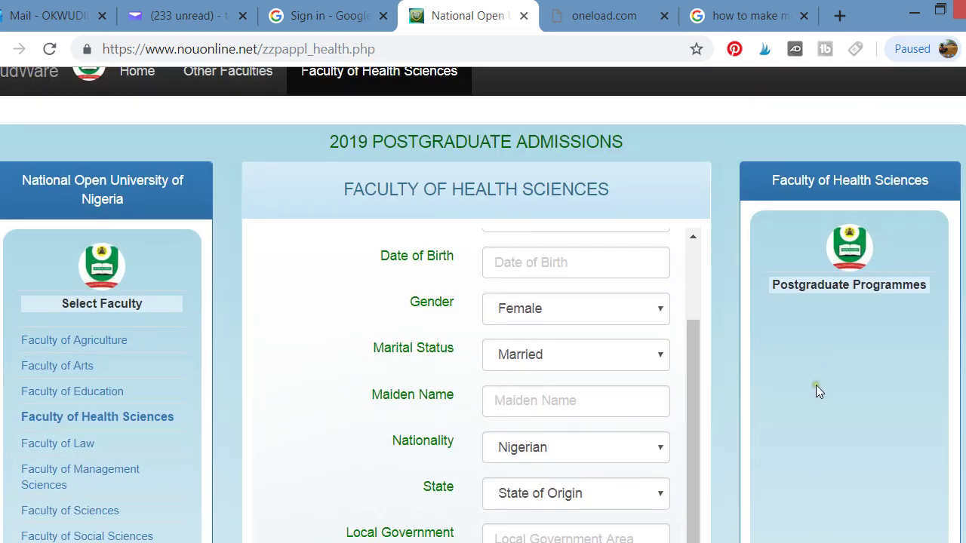
{"action": "scroll", "coordinate": [312, 370], "scroll_direction": "down", "scroll_amount": 2}
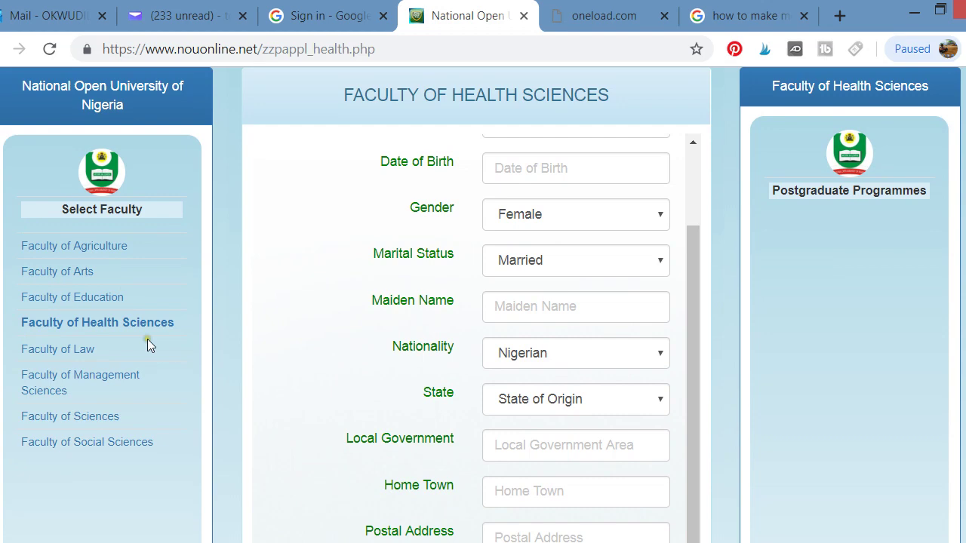
Open the Faculty of Agriculture form and scroll to its PGD. Agricultural Extension Management programme and Captcha
{"action": "left_click", "coordinate": [82, 255]}
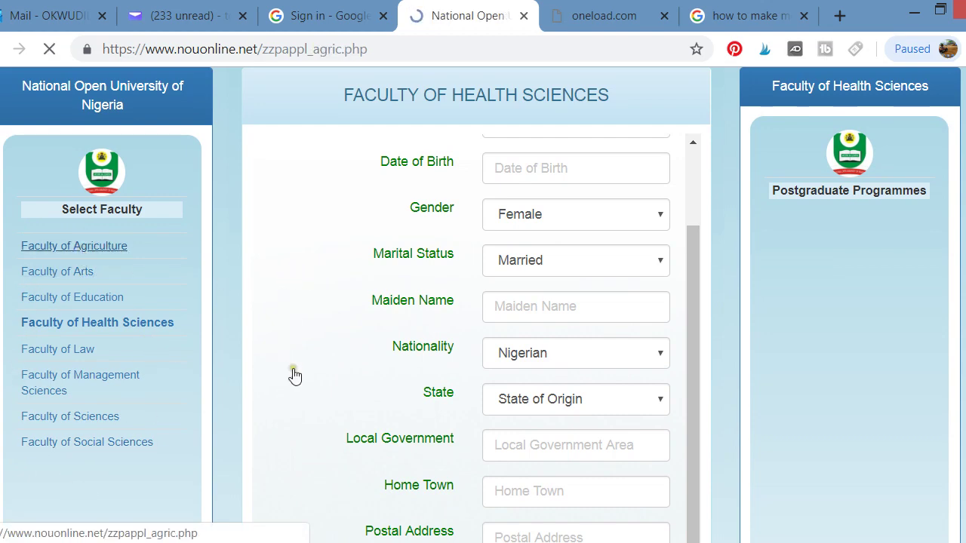
{"action": "scroll", "coordinate": [287, 423], "scroll_direction": "down", "scroll_amount": 5}
{"action": "scroll", "coordinate": [283, 453], "scroll_direction": "down", "scroll_amount": 10}
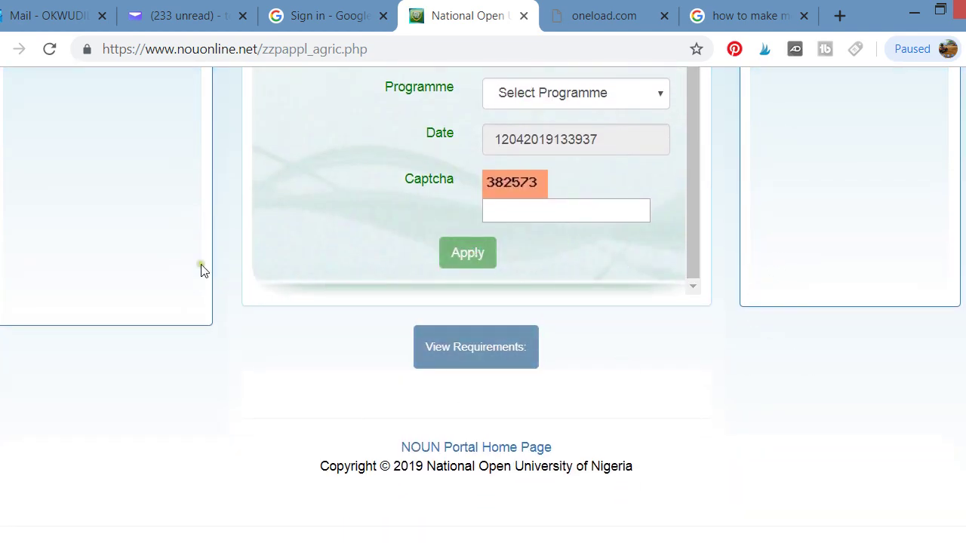
{"action": "scroll", "coordinate": [231, 287], "scroll_direction": "up", "scroll_amount": 7}
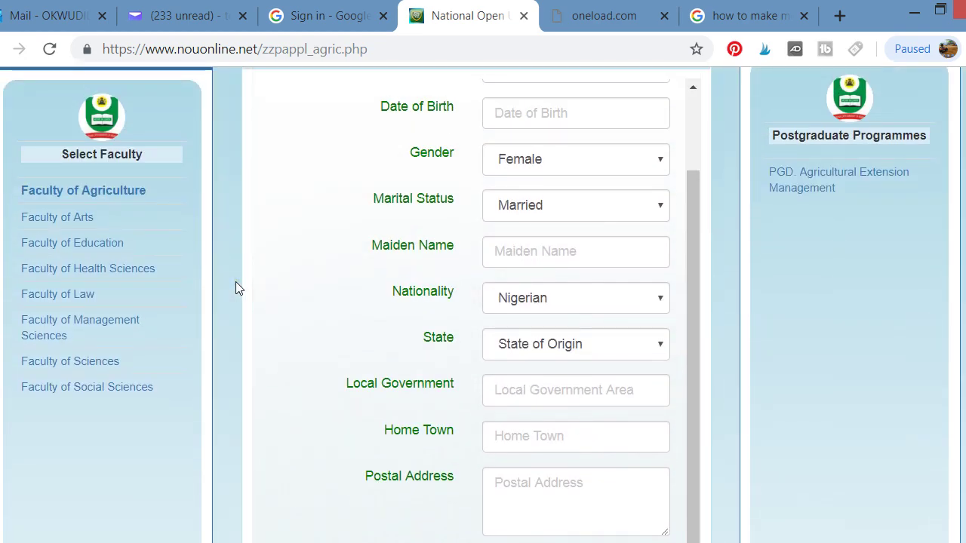
{"action": "scroll", "coordinate": [254, 339], "scroll_direction": "down", "scroll_amount": 10}
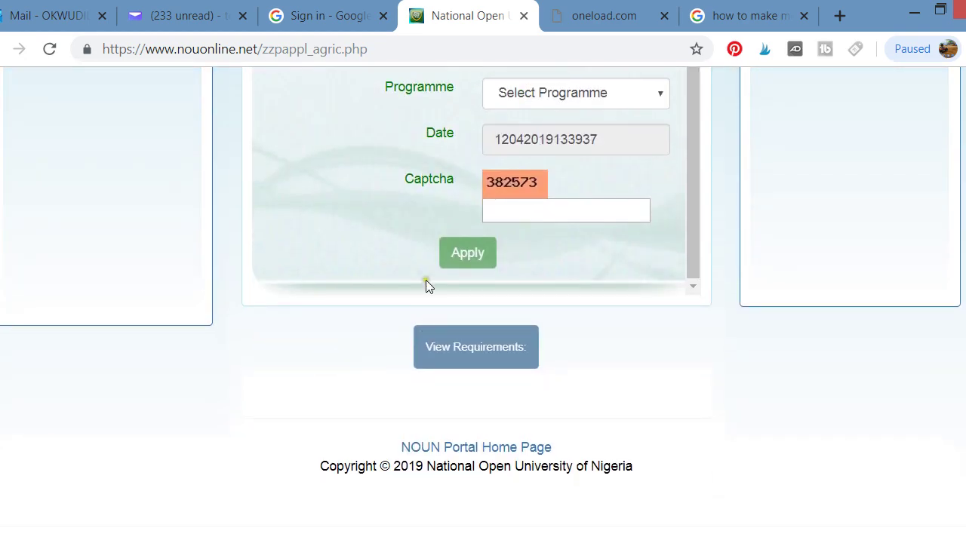